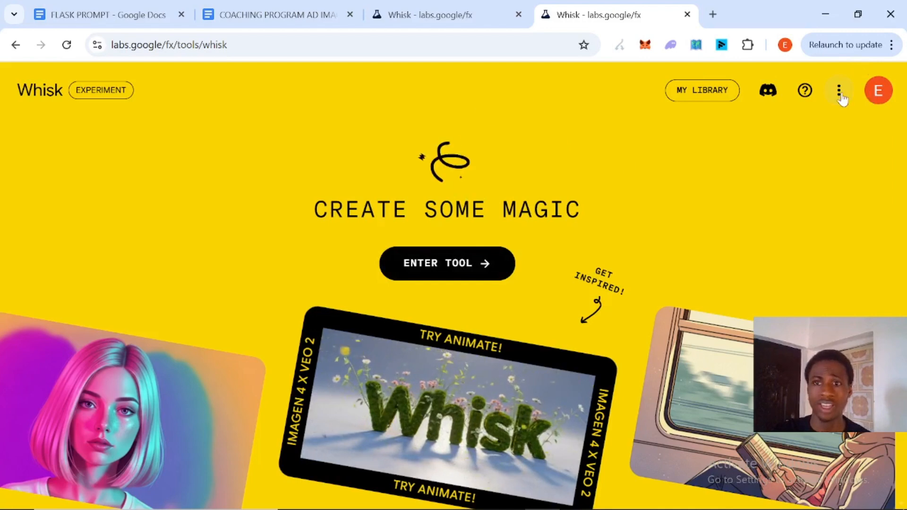
Step: Copy the entire coaching program ad prompt from the COACHING PROGRAM AD IMAGE GENERATOR SCRIPT PROMPT document
left_click(470, 21)
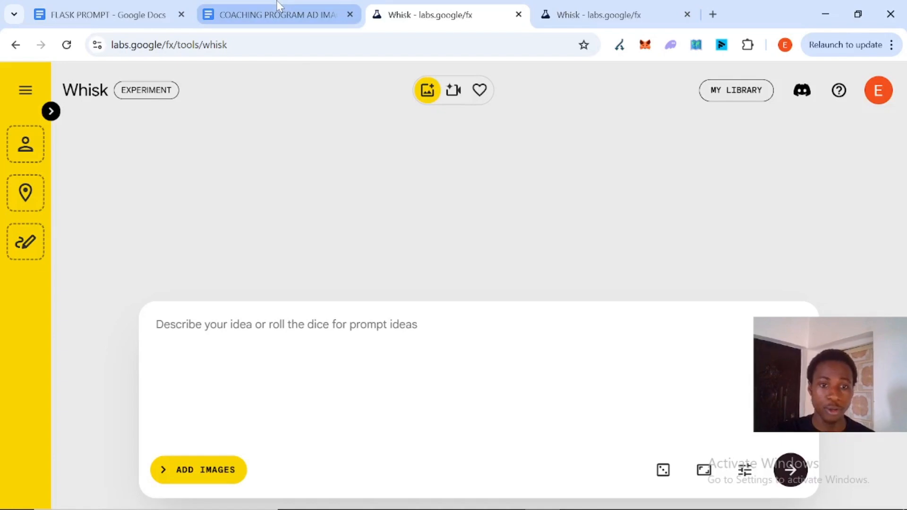
left_click(281, 14)
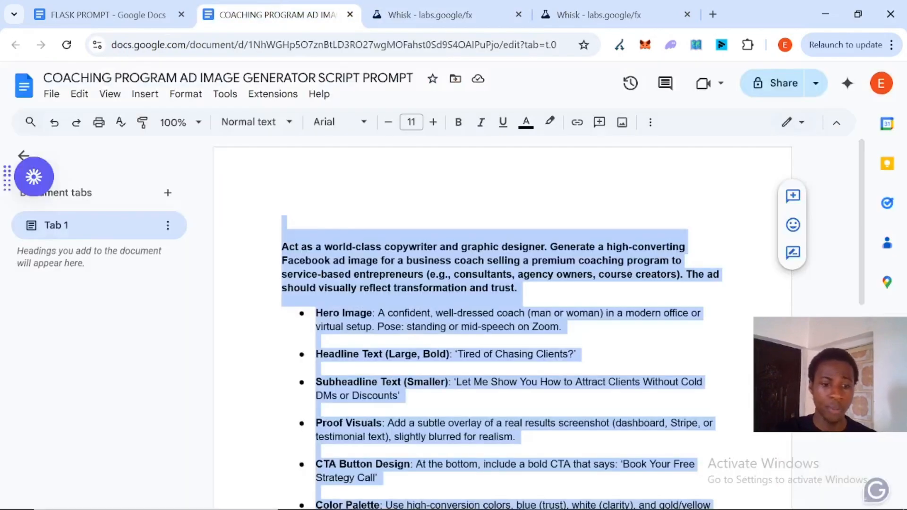
left_click(316, 340)
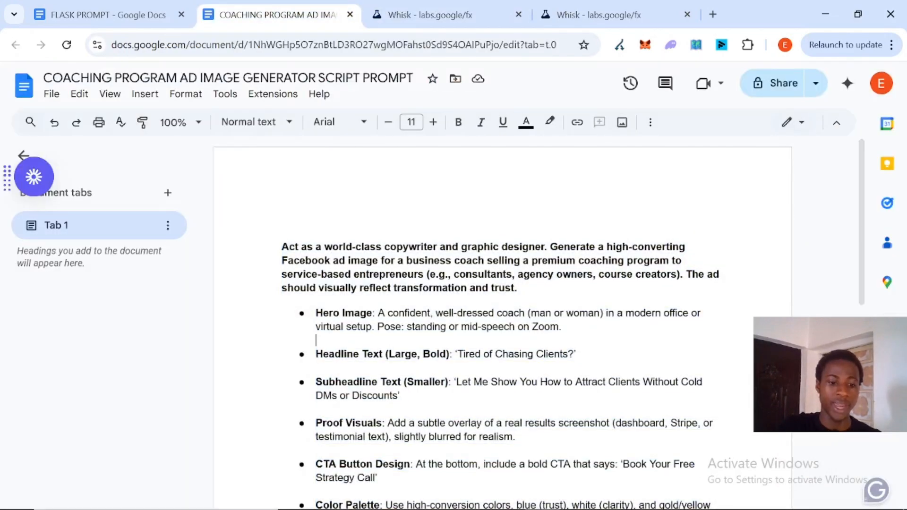
key("ctrl+a")
right_click(425, 250)
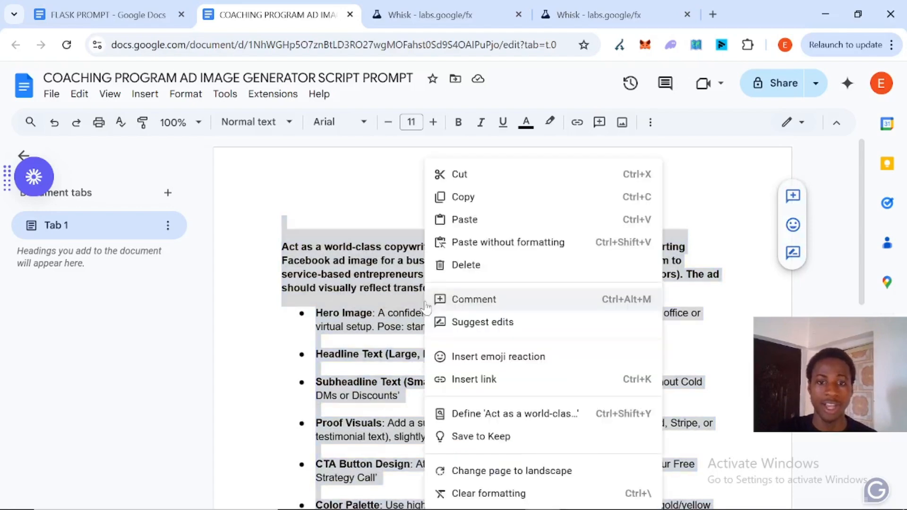
left_click(482, 204)
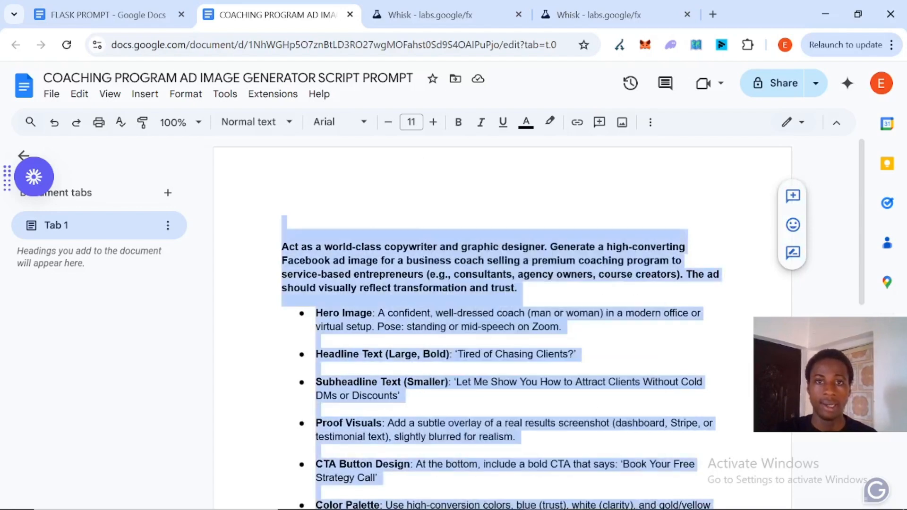
Step: Paste the coaching ad prompt into Whisk's prompt box and generate images
left_click(469, 15)
left_click(351, 326)
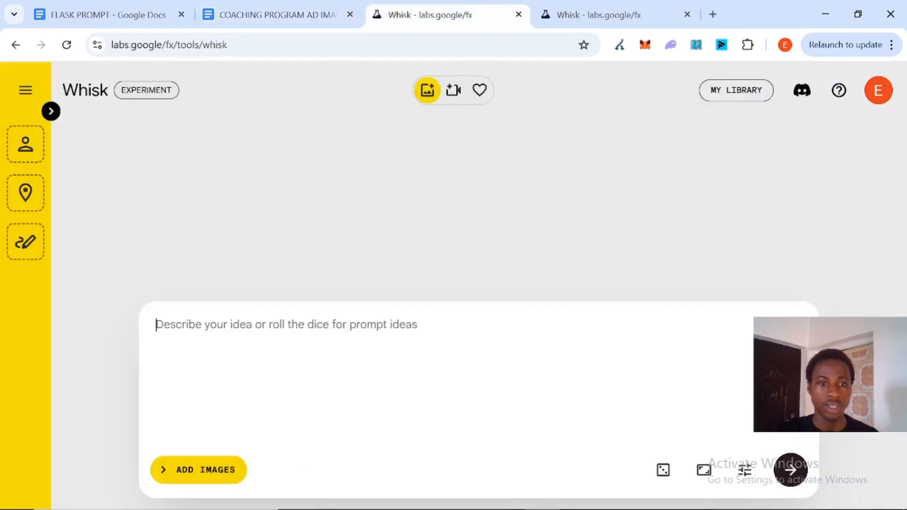
right_click(350, 326)
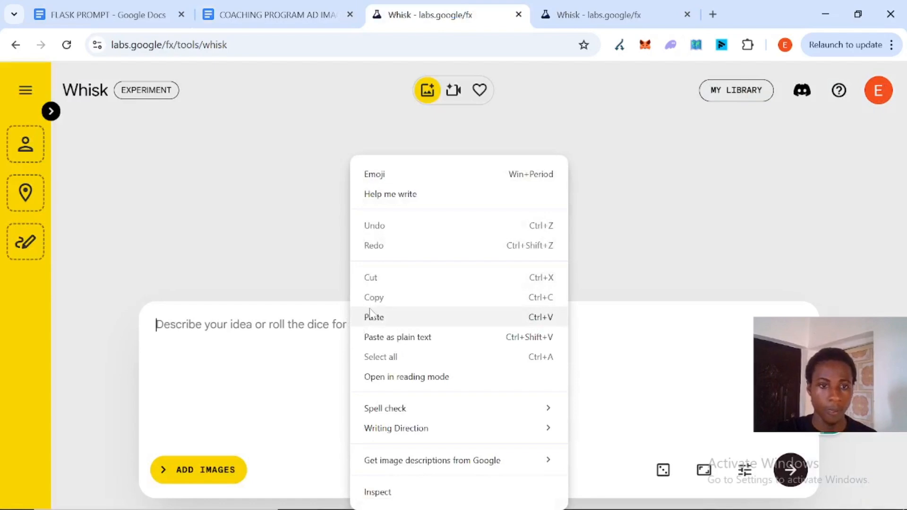
left_click(370, 315)
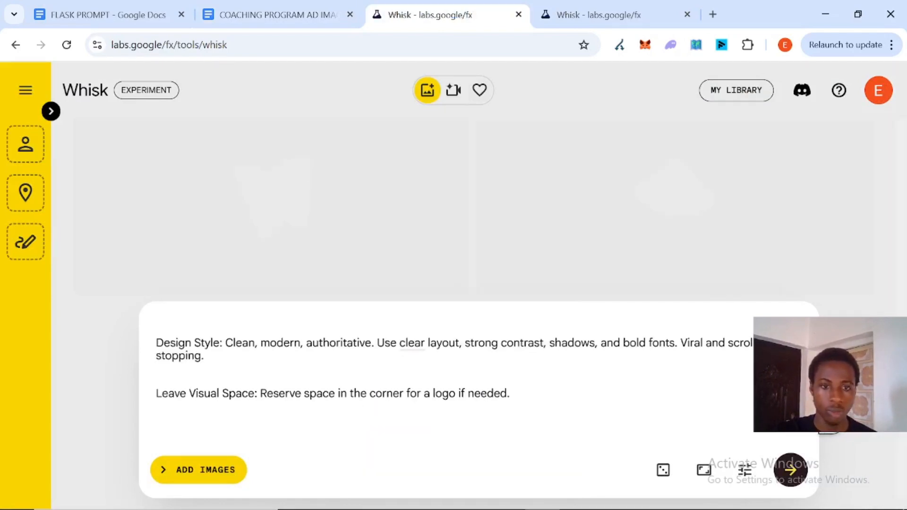
key("Return")
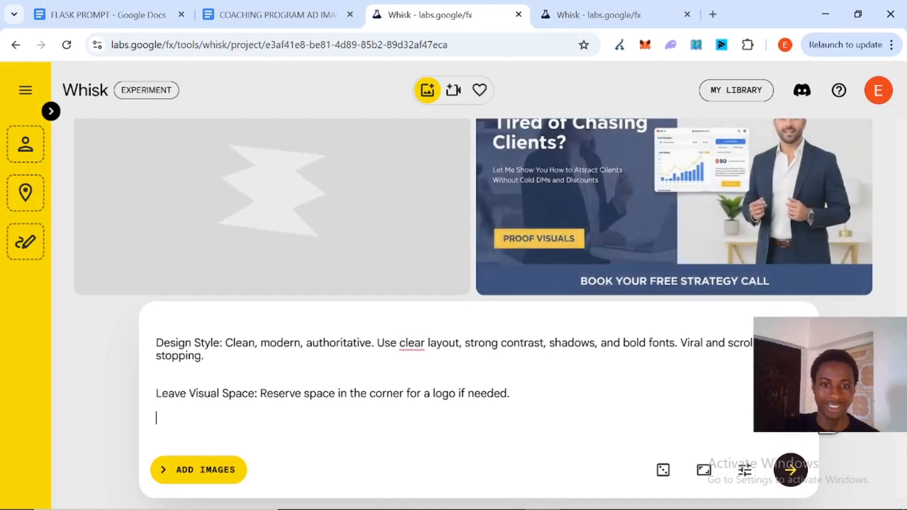
Step: Open the first generated coaching ad in refine view to examine it, then close it
scroll(416, 232, "up", 1)
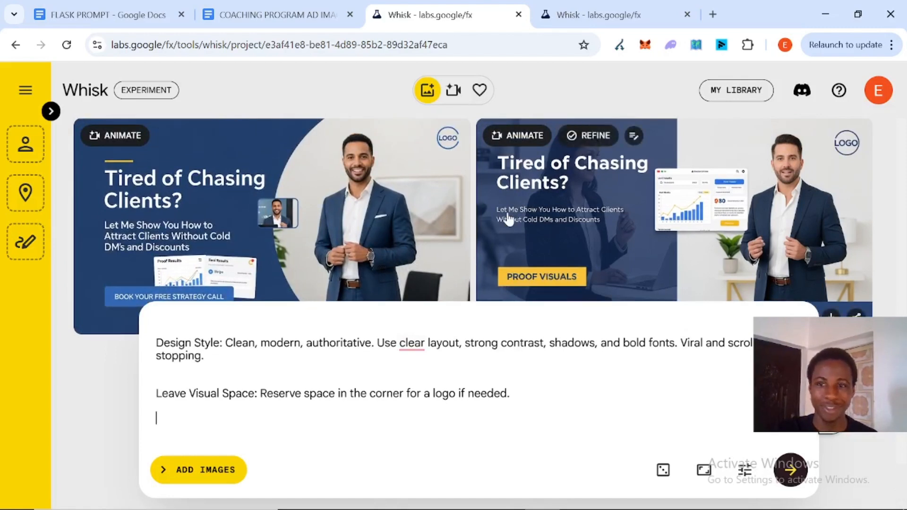
scroll(506, 219, "down", 1)
scroll(506, 219, "up", 1)
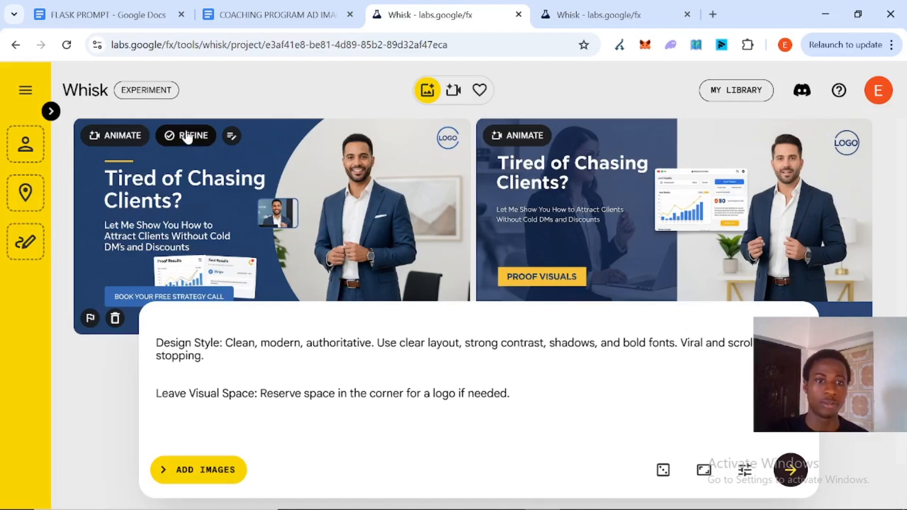
left_click(188, 136)
scroll(415, 270, "down", 1)
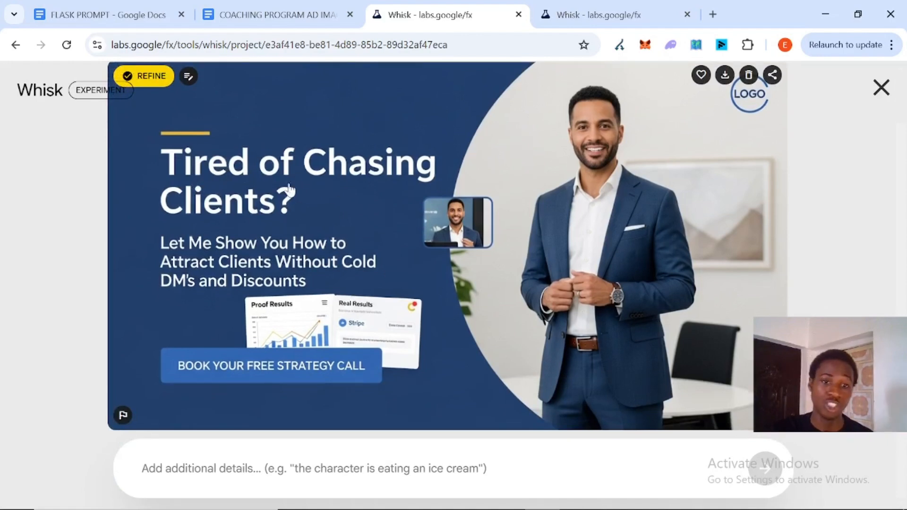
scroll(281, 189, "up", 1)
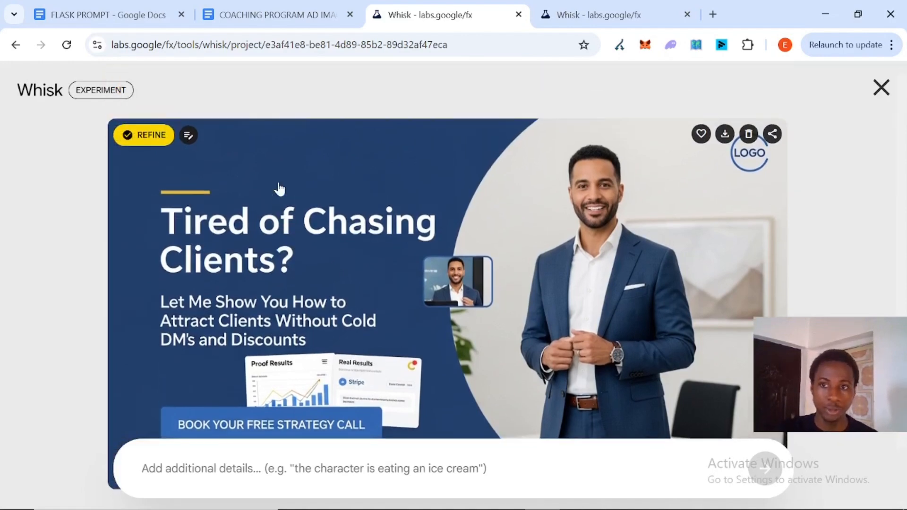
scroll(493, 251, "down", 1)
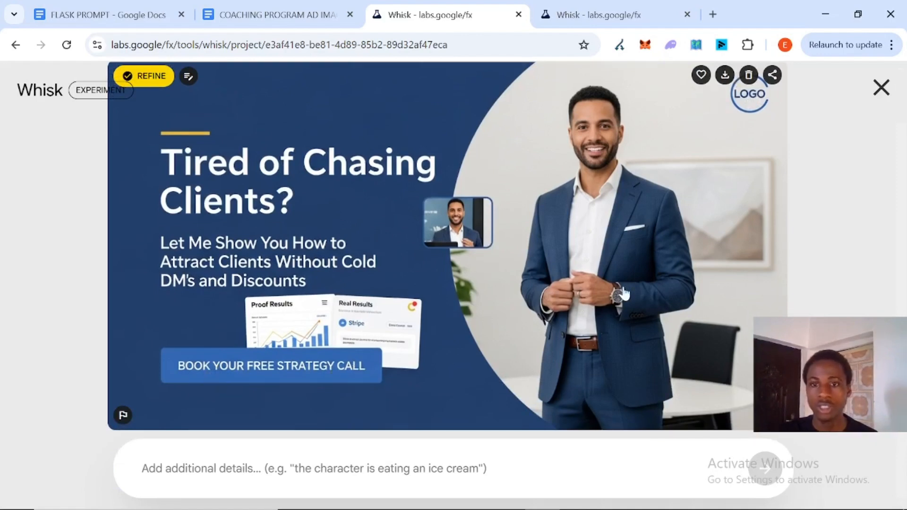
left_click(881, 87)
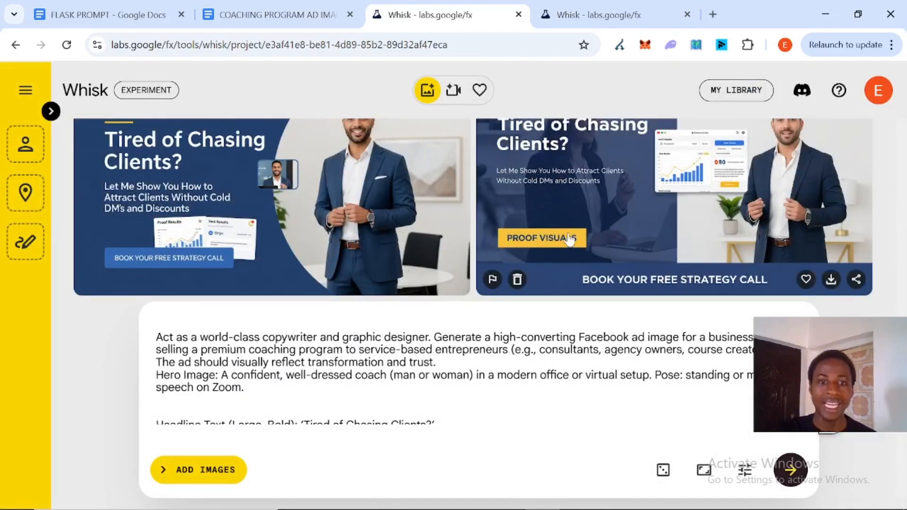
Step: Open the animate view for the second coaching ad, then close it
scroll(569, 240, "up", 1)
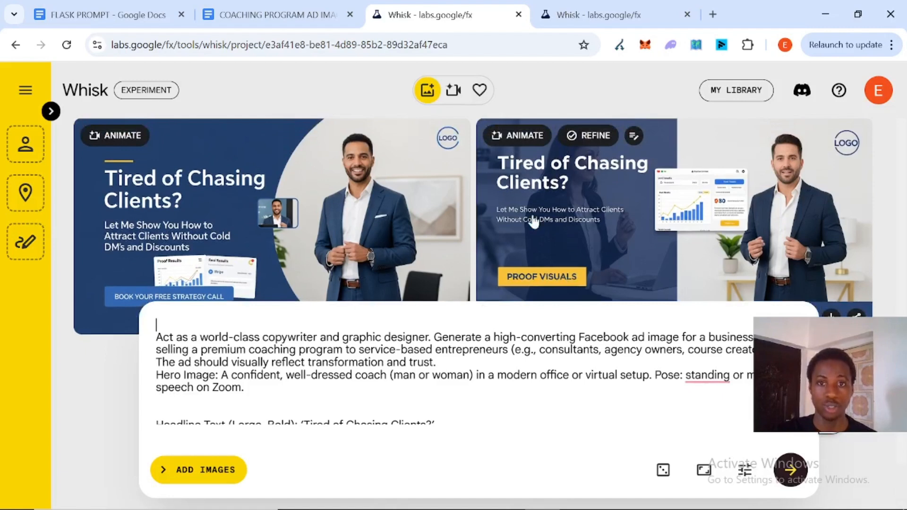
left_click(519, 137)
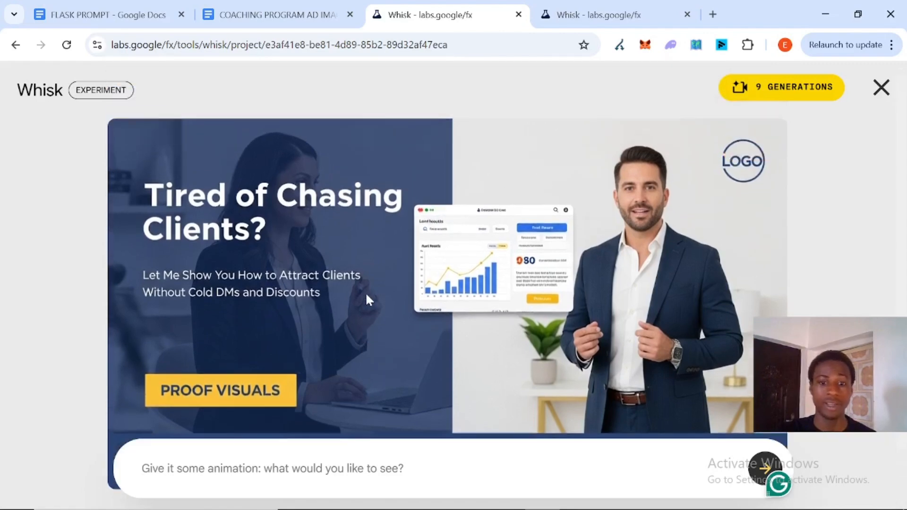
left_click(881, 87)
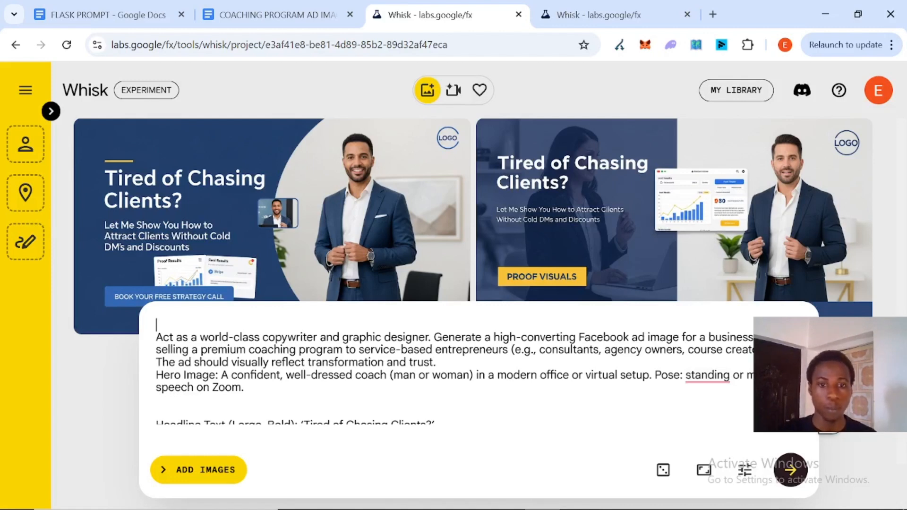
scroll(446, 371, "down", 2)
scroll(446, 372, "up", 2)
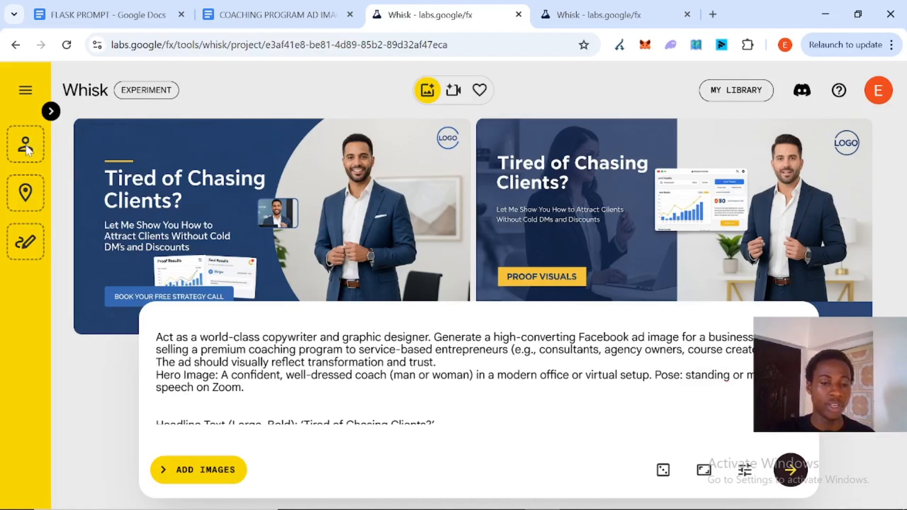
Step: Expand the images panel and upload a subject reference image of a woman holding the product
left_click(51, 111)
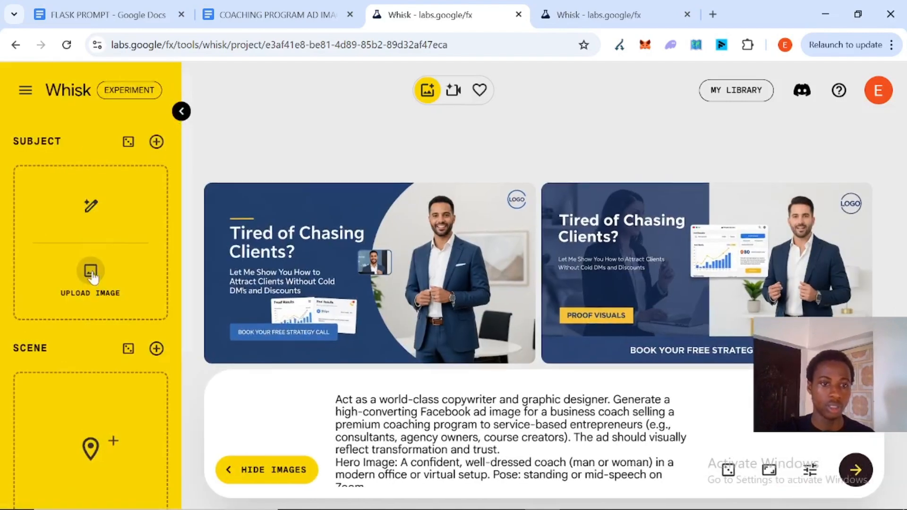
left_click(92, 271)
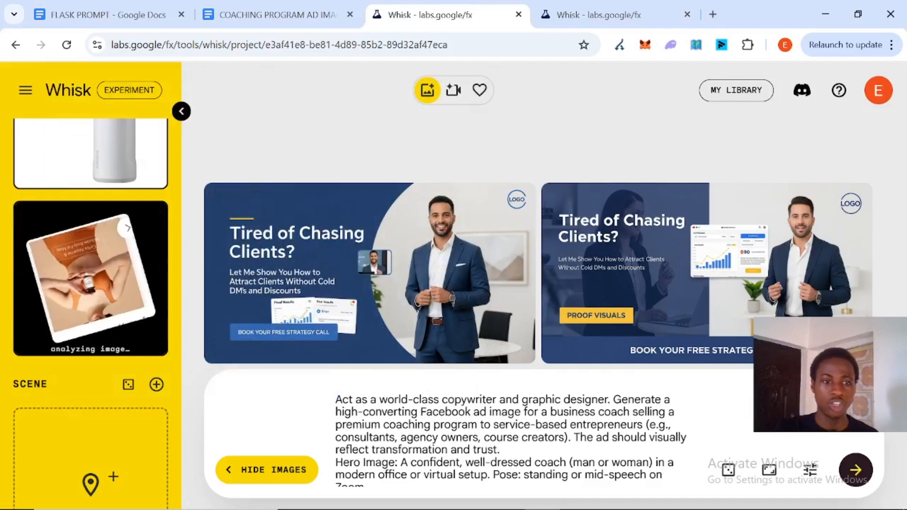
scroll(510, 437, "down", 2)
scroll(511, 438, "up", 2)
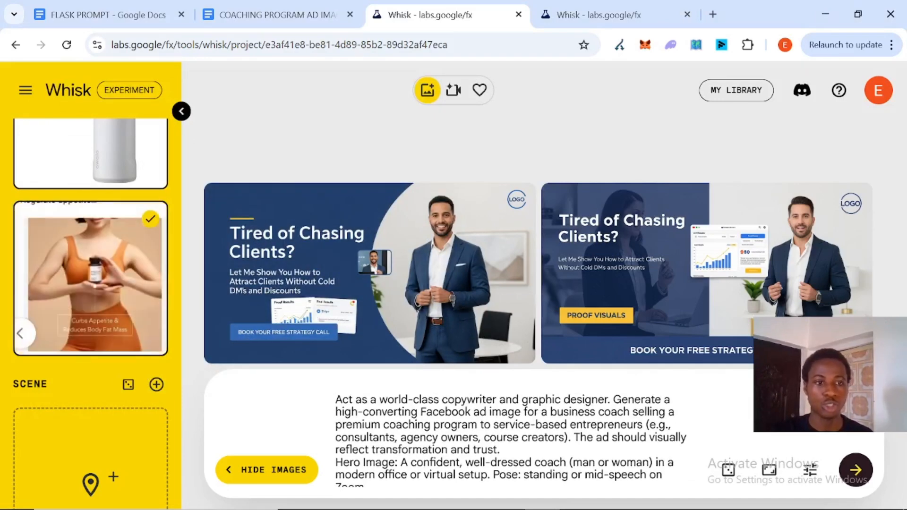
scroll(91, 312, "up", 3)
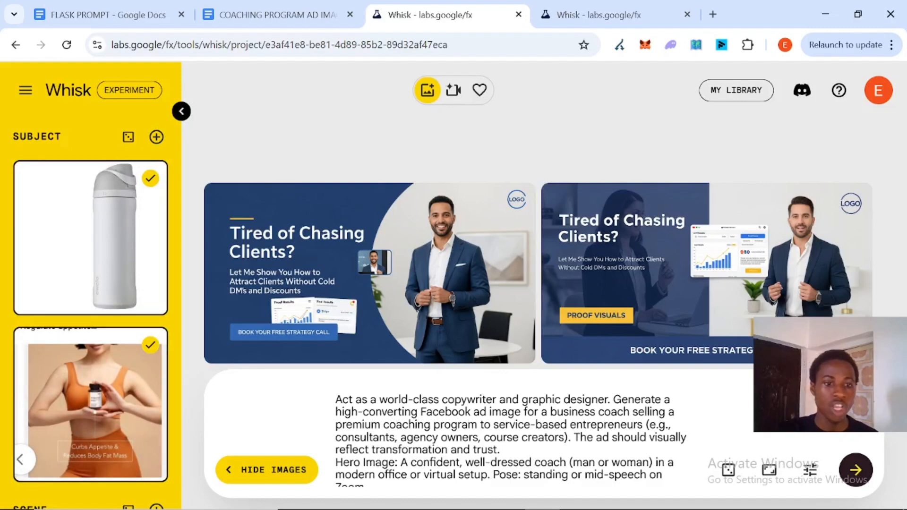
mouse_move(121, 432)
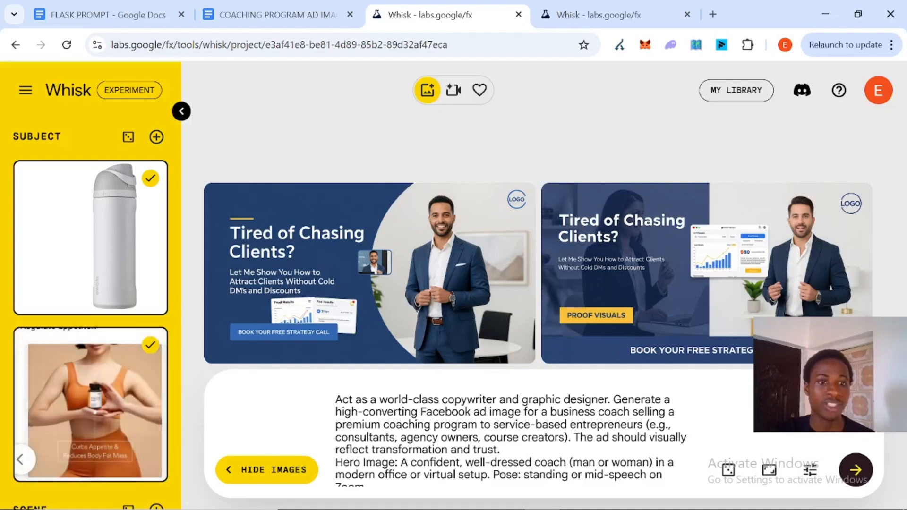
mouse_move(115, 235)
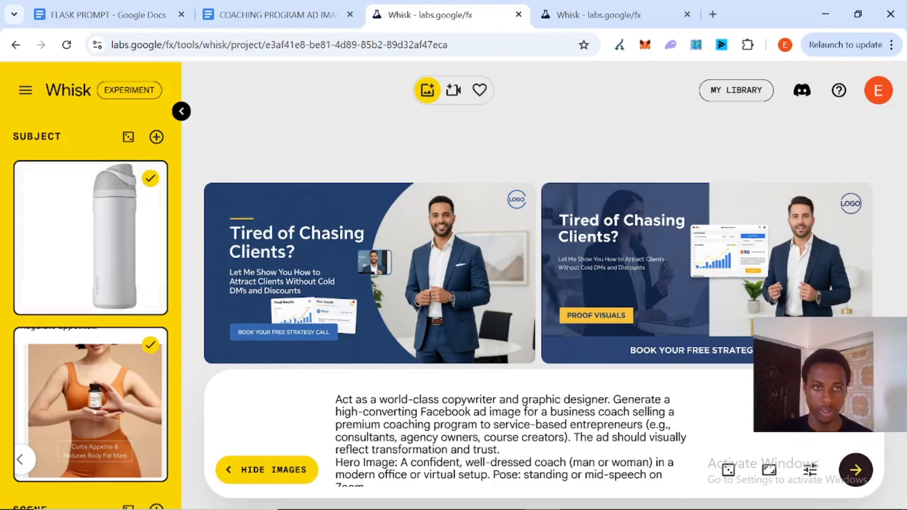
Step: Copy the selected flask ad prompt from the FLASK PROMPT document
left_click(112, 8)
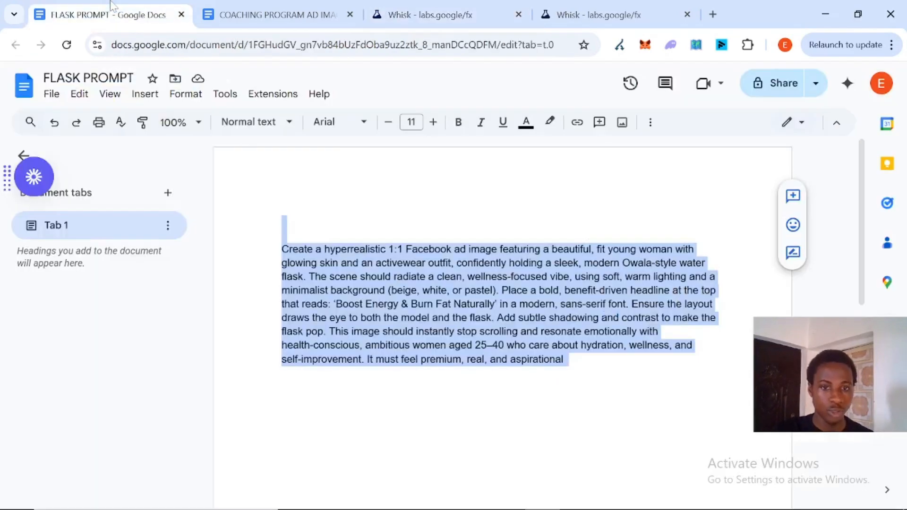
right_click(384, 275)
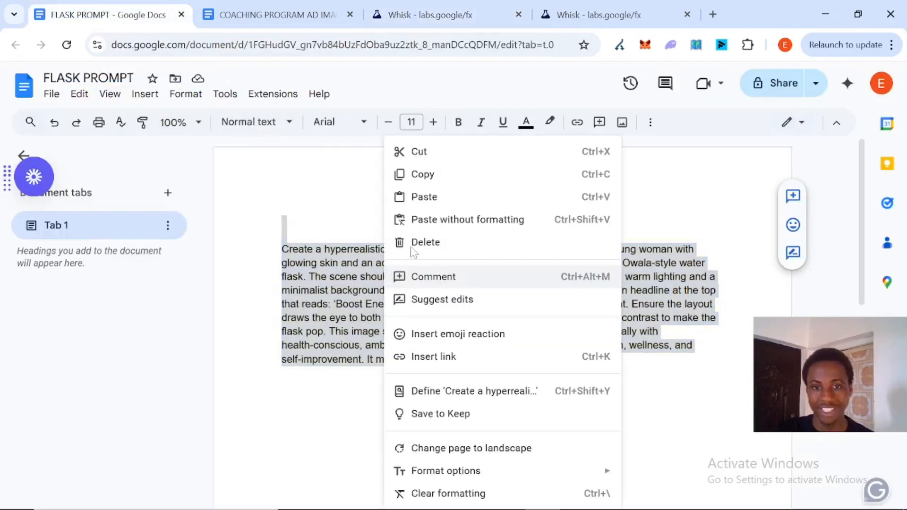
left_click(446, 182)
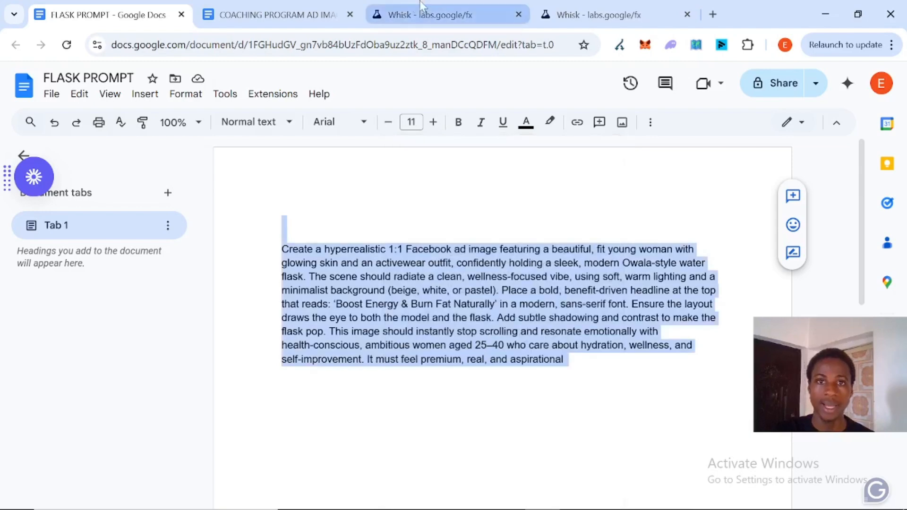
Step: Replace the Whisk prompt with the flask ad prompt and generate new images
left_click(425, 14)
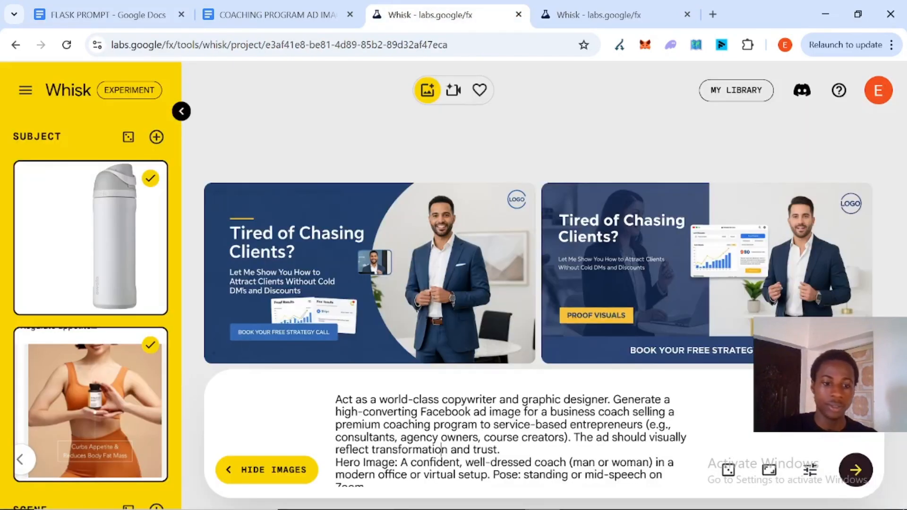
key("ctrl+a")
key("BackSpace")
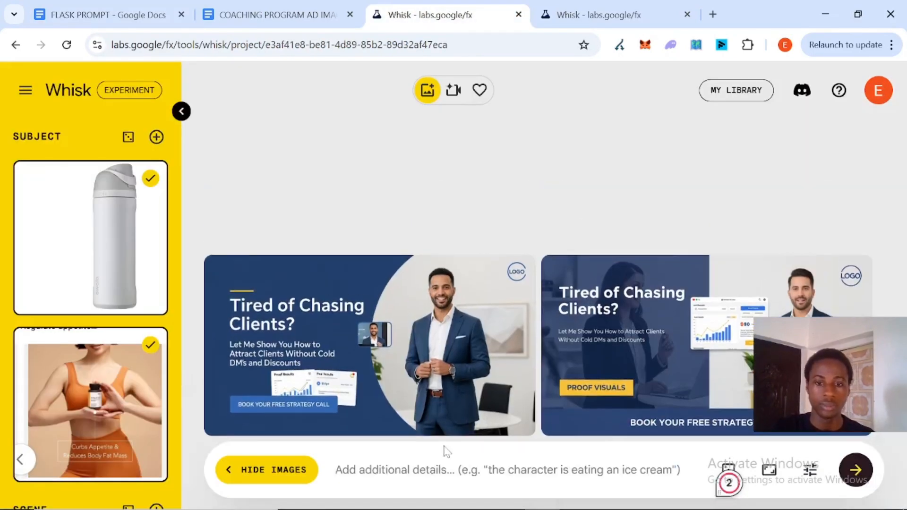
right_click(444, 470)
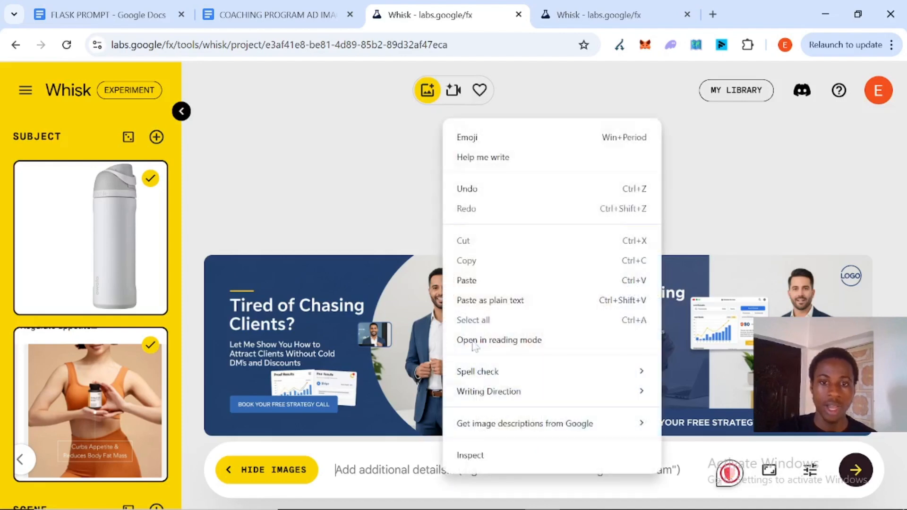
left_click(494, 282)
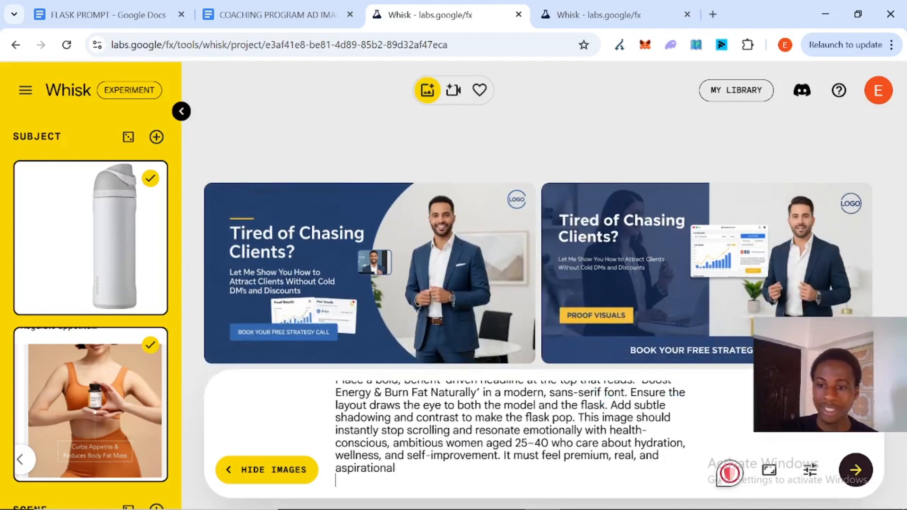
left_click(853, 469)
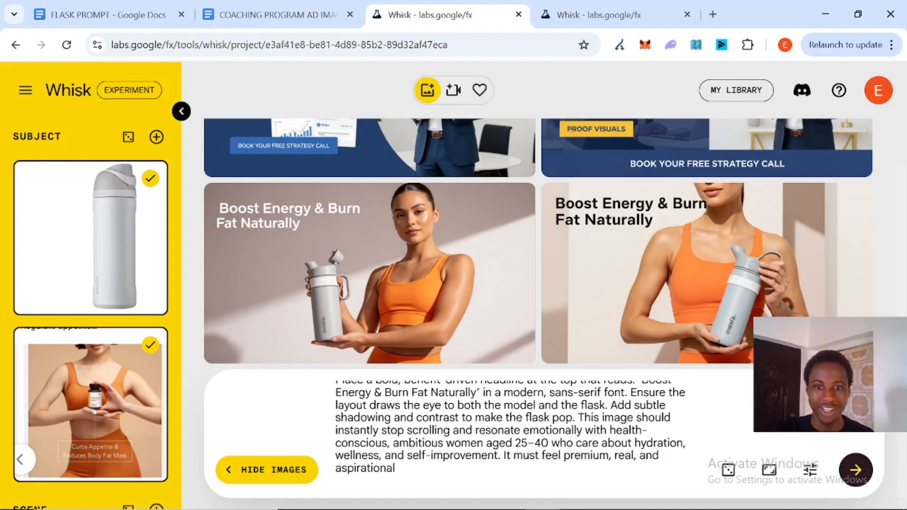
Step: Review the generated Boost Energy & Burn Fat Naturally flask ad images
mouse_move(353, 211)
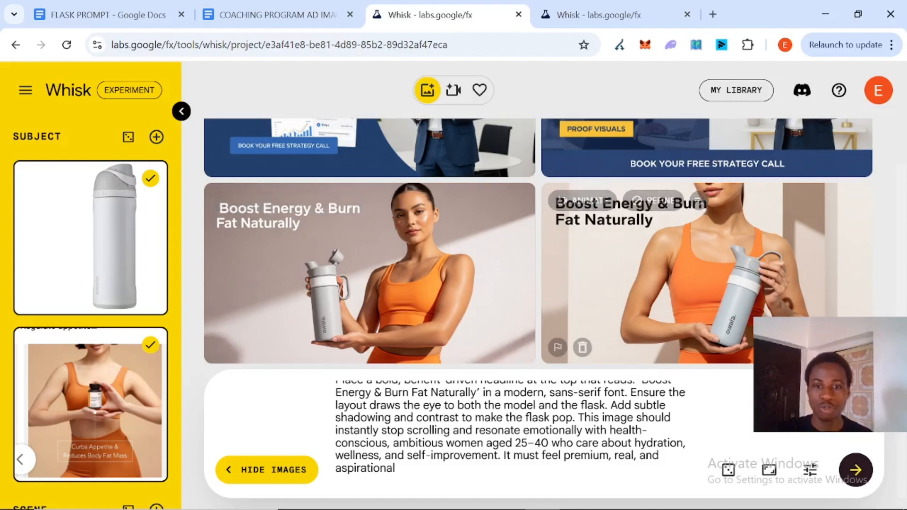
scroll(510, 435, "up", 2)
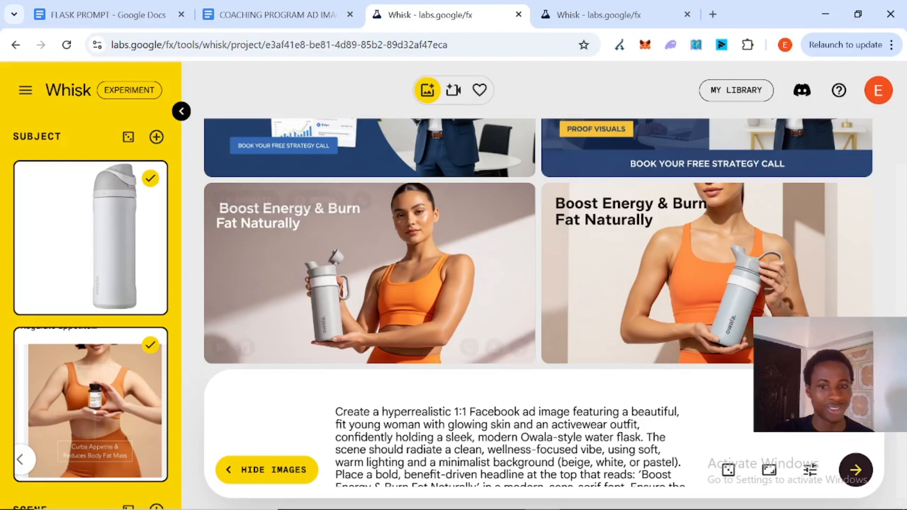
scroll(510, 434, "down", 3)
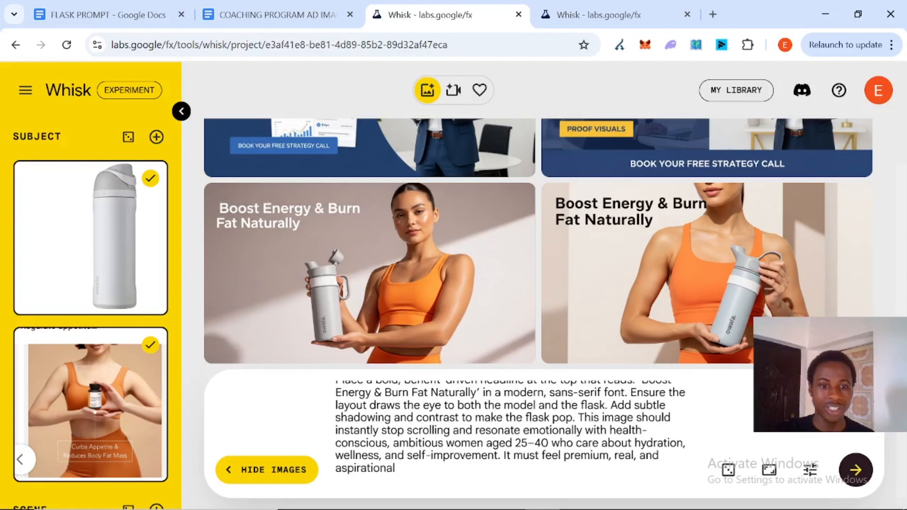
mouse_move(441, 234)
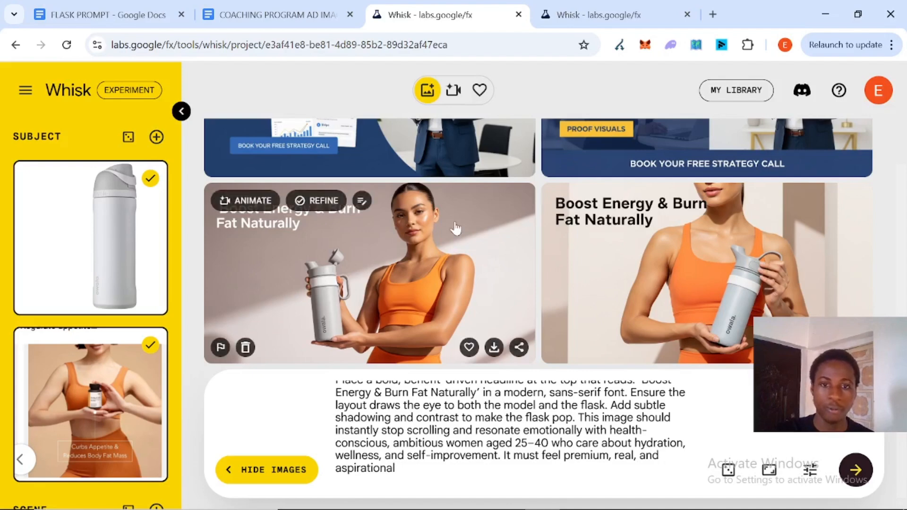
scroll(456, 229, "up", 3)
scroll(455, 228, "down", 3)
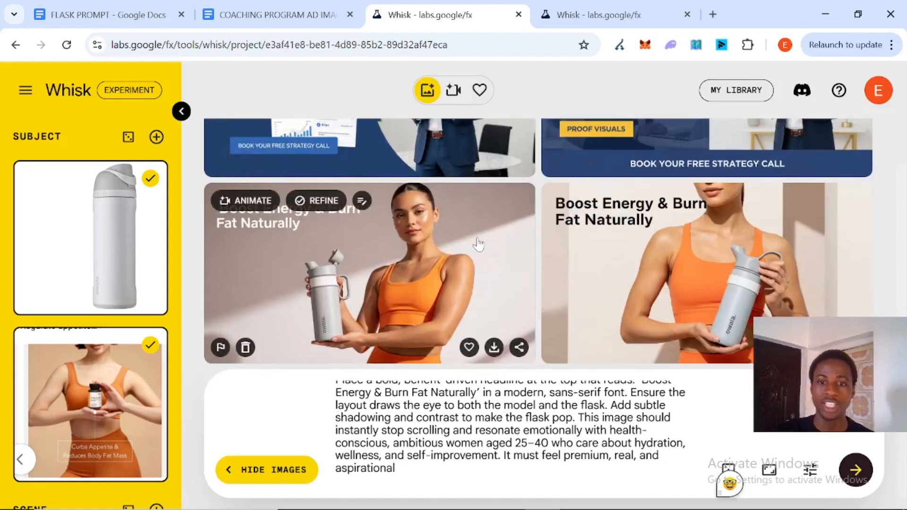